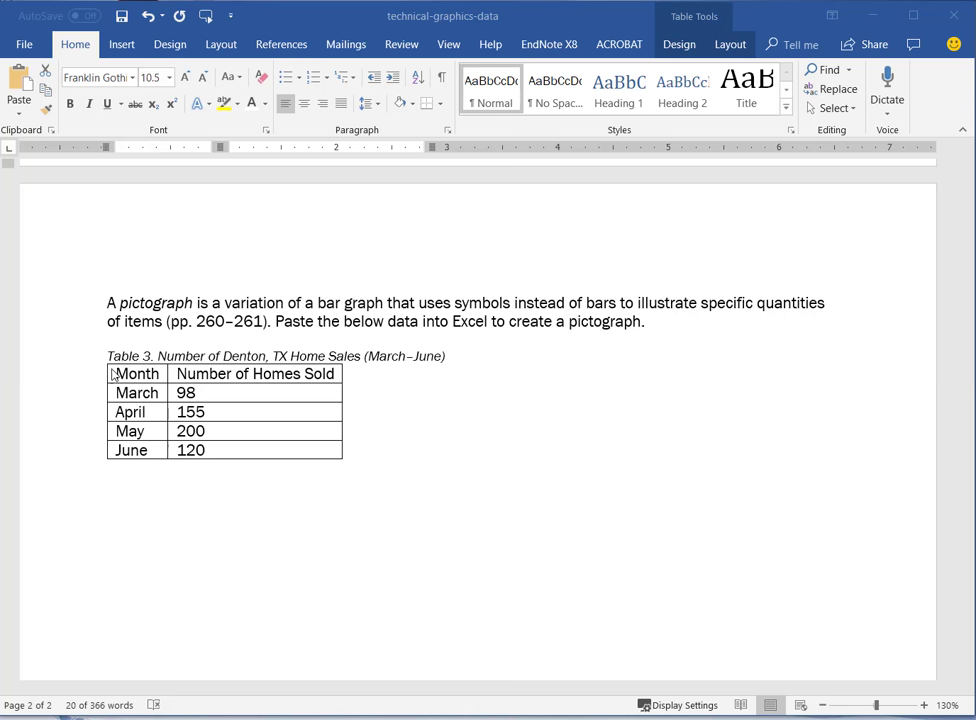
Select the entire Denton home sales table in the Word document.
{"action": "left_click", "coordinate": [111, 366]}
{"action": "left_click", "coordinate": [107, 363]}
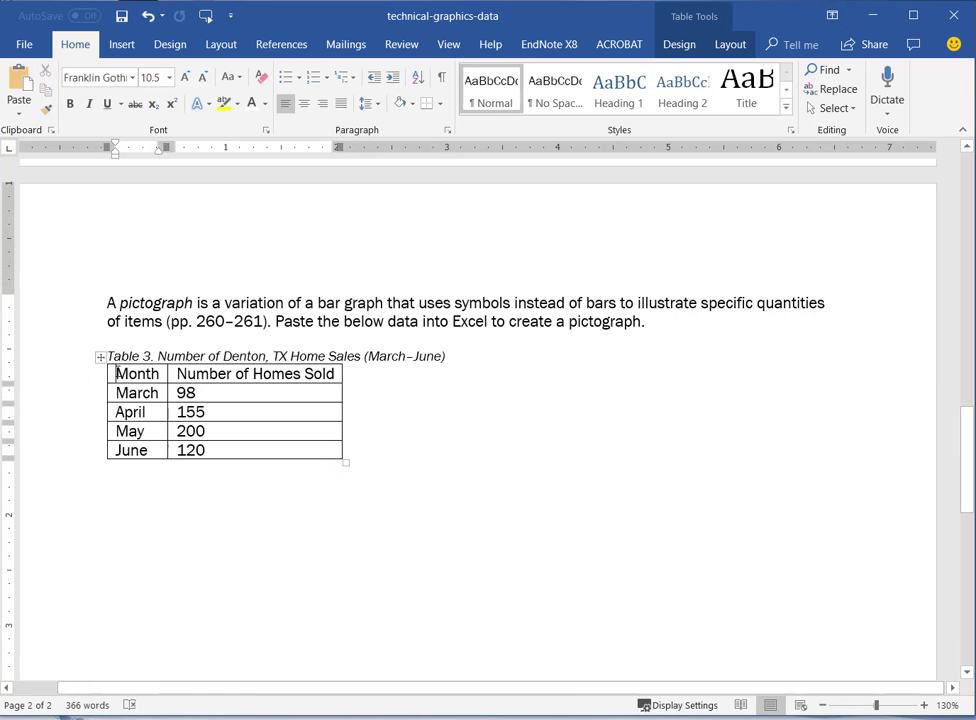
{"action": "left_click", "coordinate": [102, 358]}
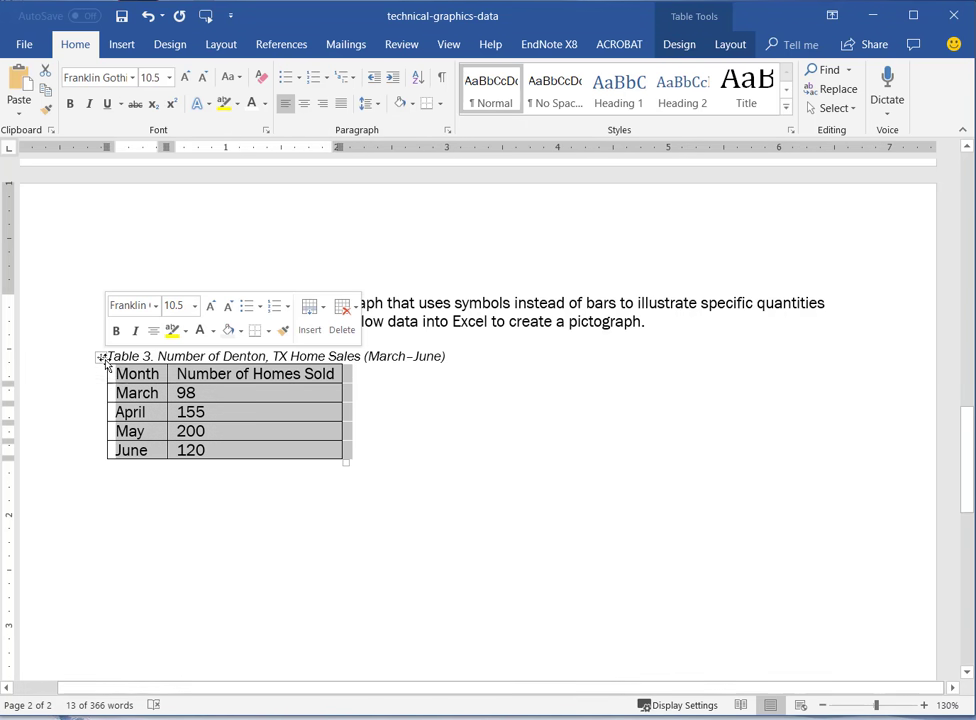
Copy the sales table and paste it into Excel's Sheet5 at cell A1.
{"action": "key", "text": "ctrl+c"}
{"action": "key", "text": "alt+Tab"}
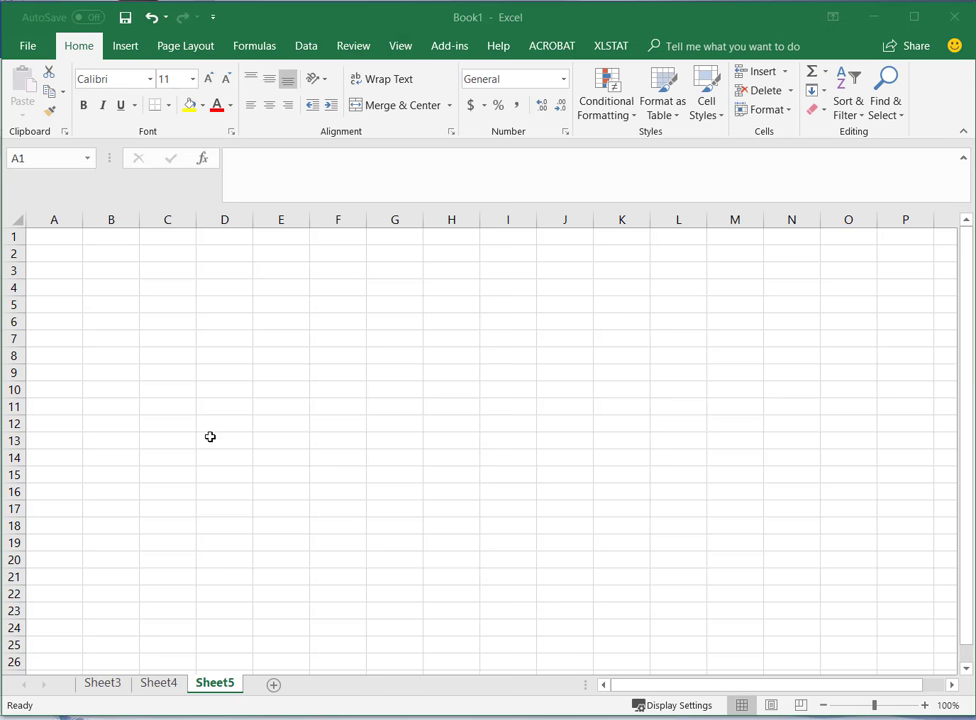
{"action": "key", "text": "ctrl+v"}
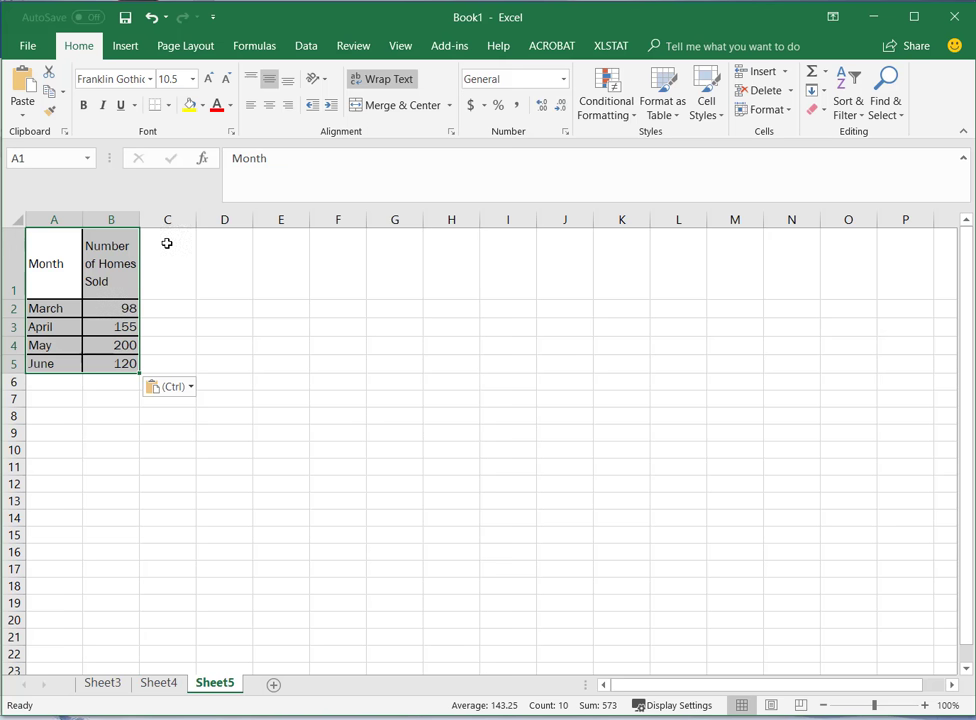
Insert a 2-D clustered column chart of the March–June home sales.
{"action": "left_click", "coordinate": [133, 52]}
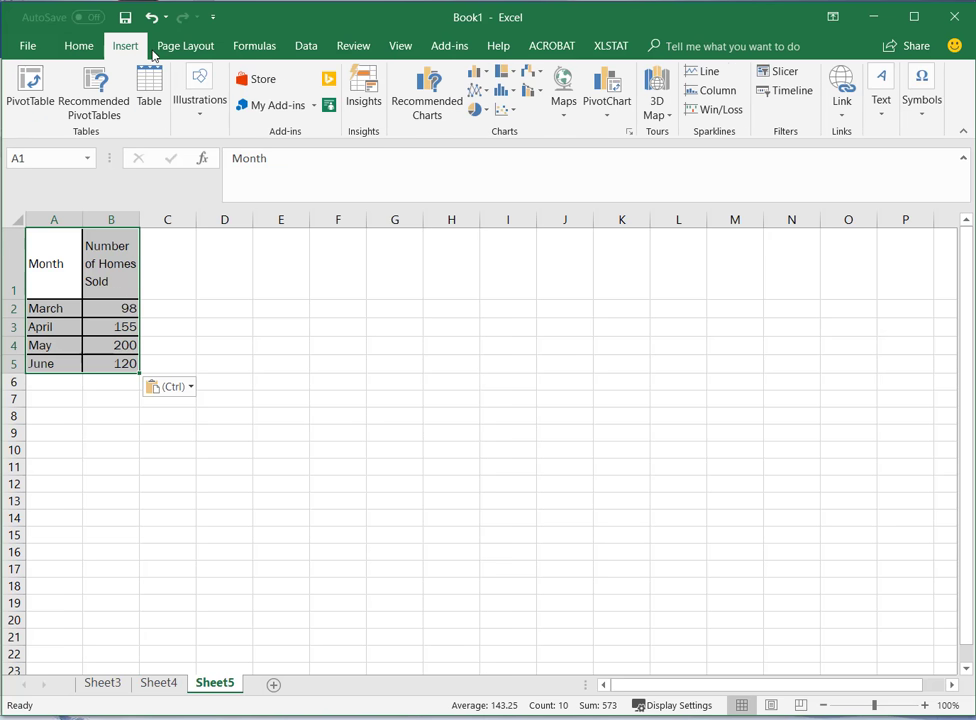
{"action": "left_click", "coordinate": [487, 78]}
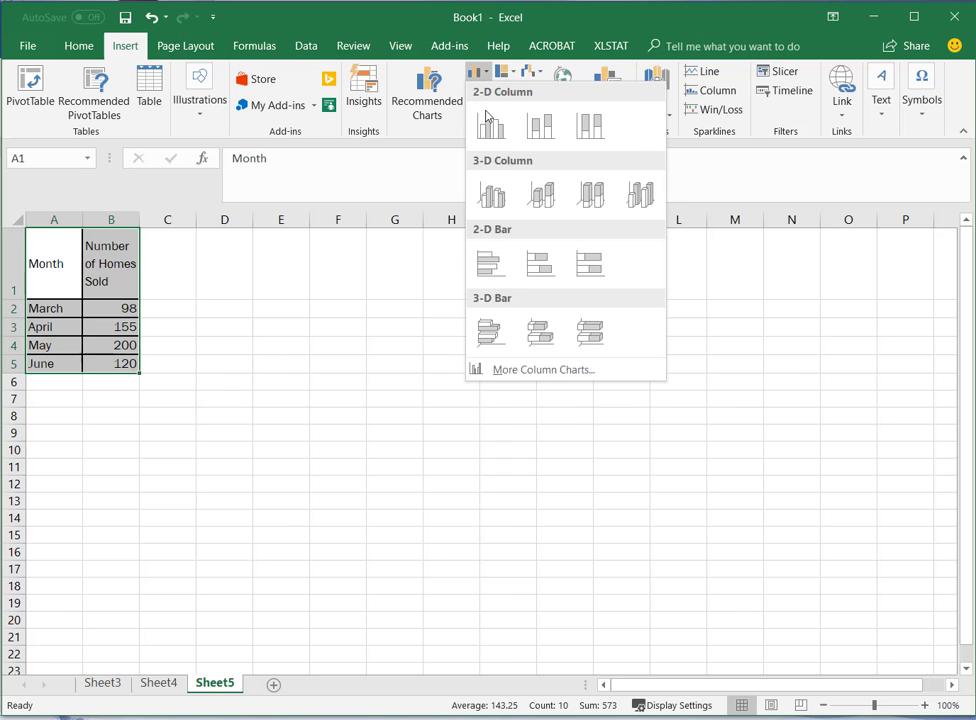
{"action": "left_click", "coordinate": [495, 124]}
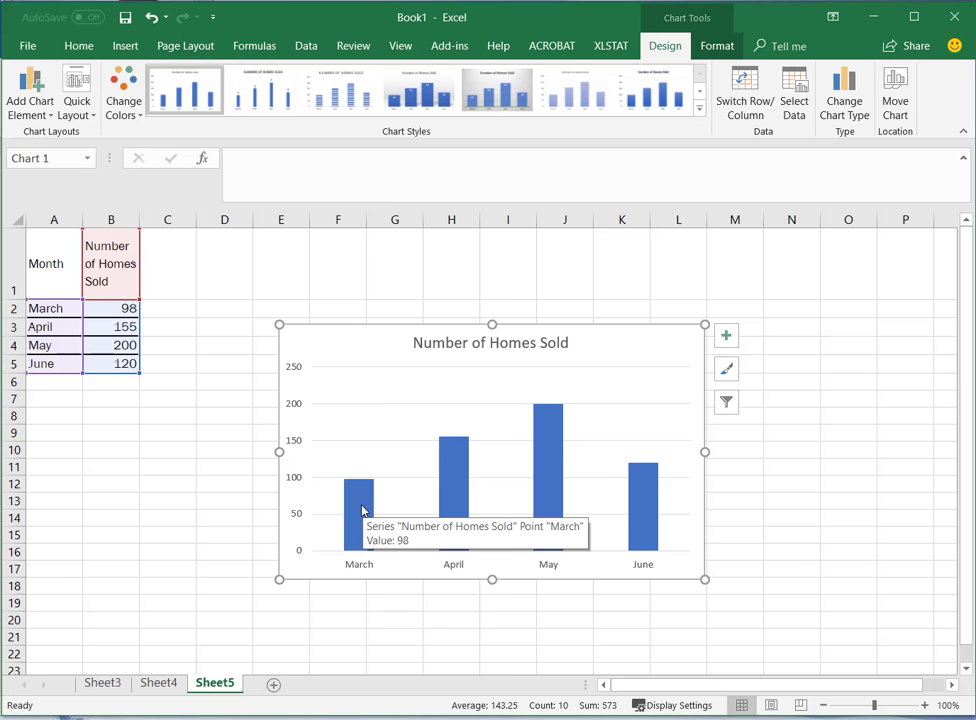
Open the Format Data Point pane with only the May column selected.
{"action": "left_click", "coordinate": [363, 511]}
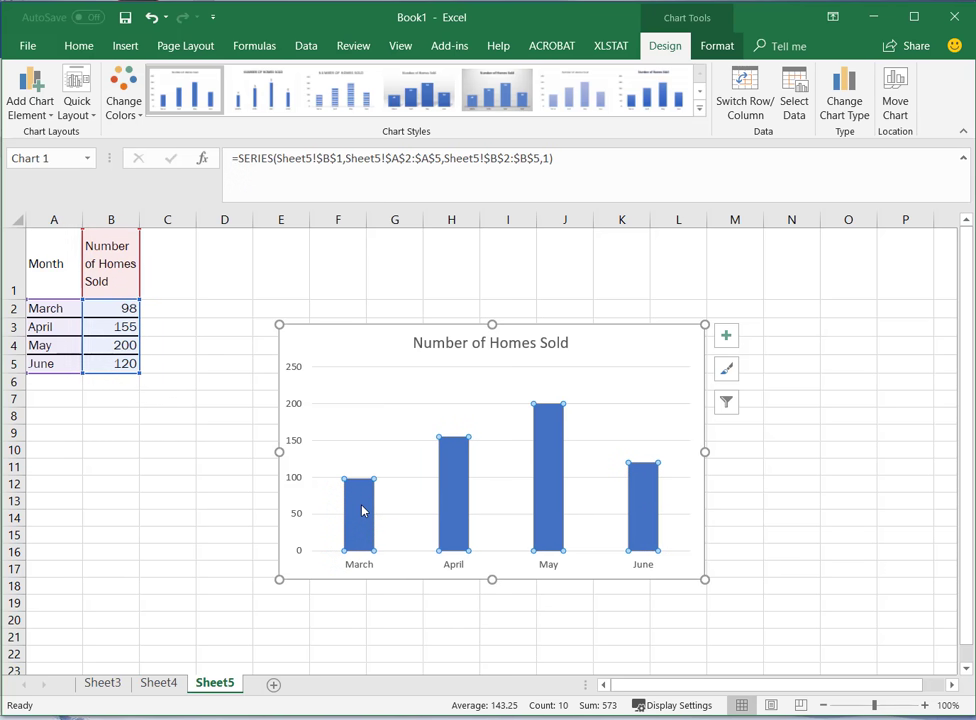
{"action": "left_click", "coordinate": [363, 511]}
{"action": "double_click", "coordinate": [363, 511]}
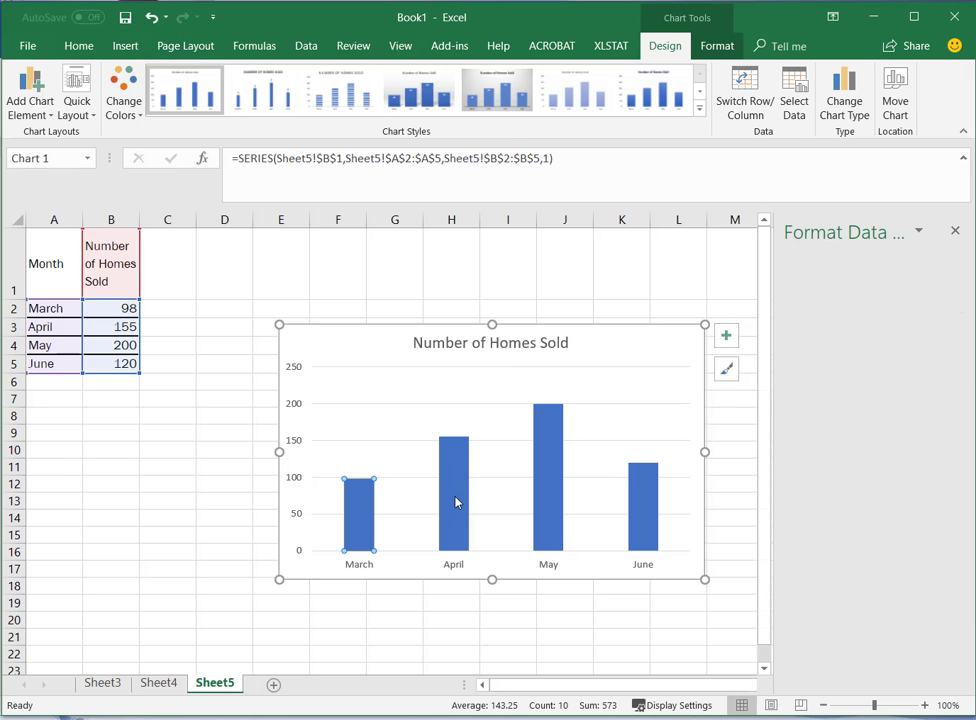
{"action": "left_click", "coordinate": [455, 501]}
{"action": "left_click", "coordinate": [558, 486]}
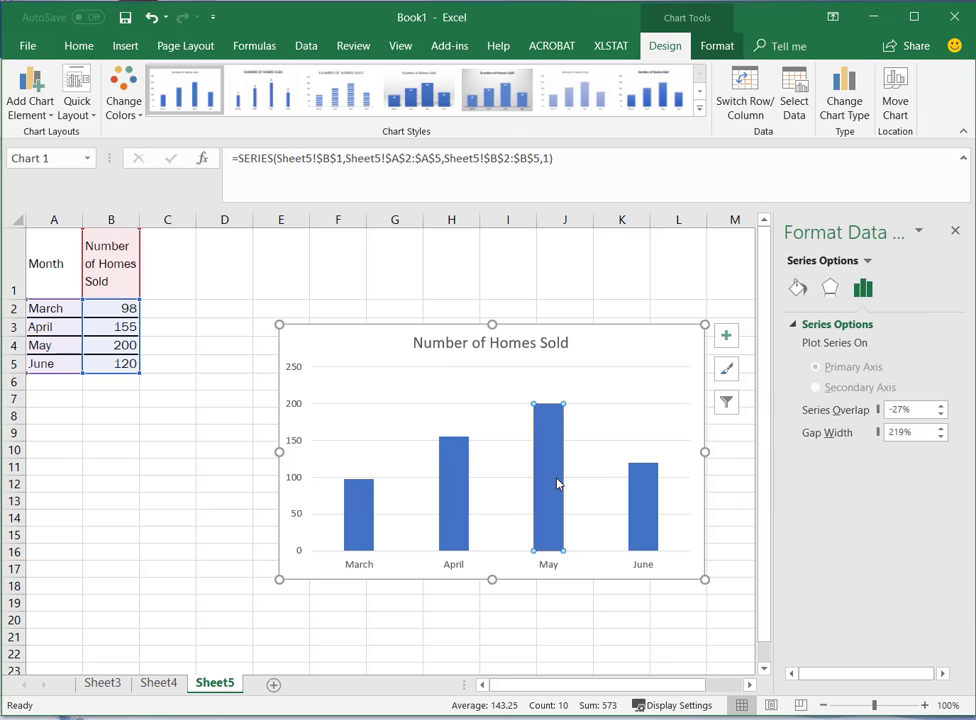
{"action": "left_click", "coordinate": [640, 497]}
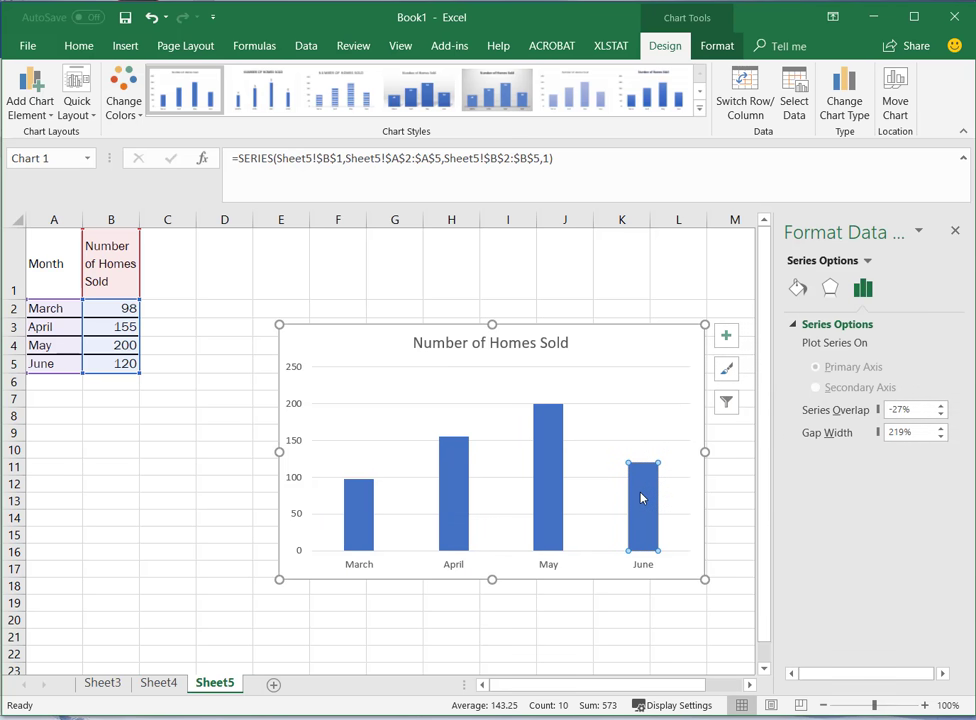
{"action": "left_click", "coordinate": [555, 486]}
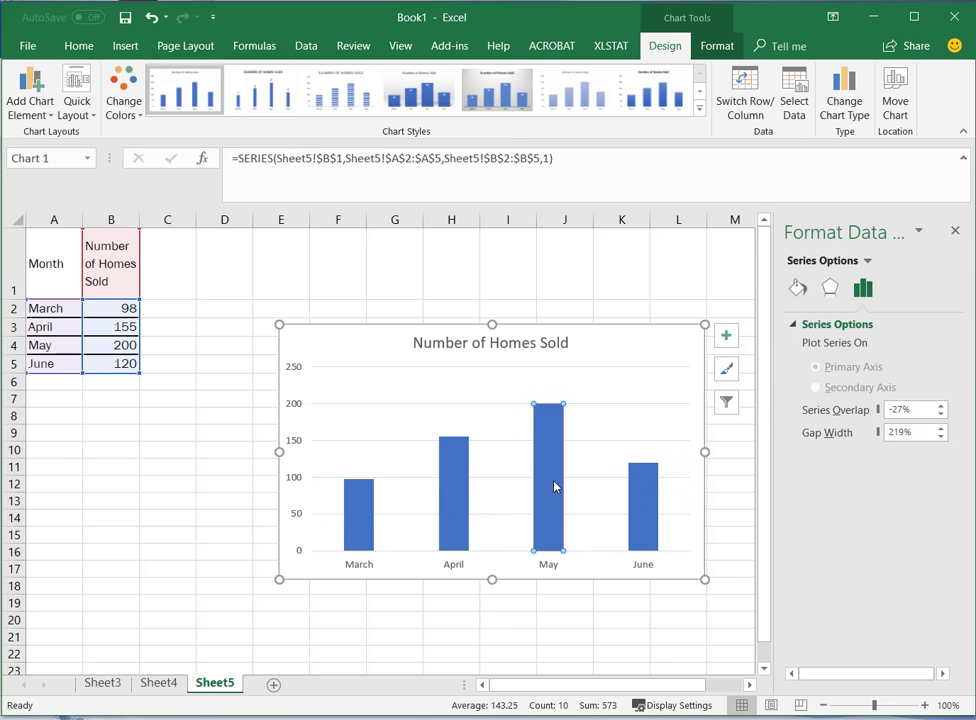
{"action": "left_click", "coordinate": [361, 497]}
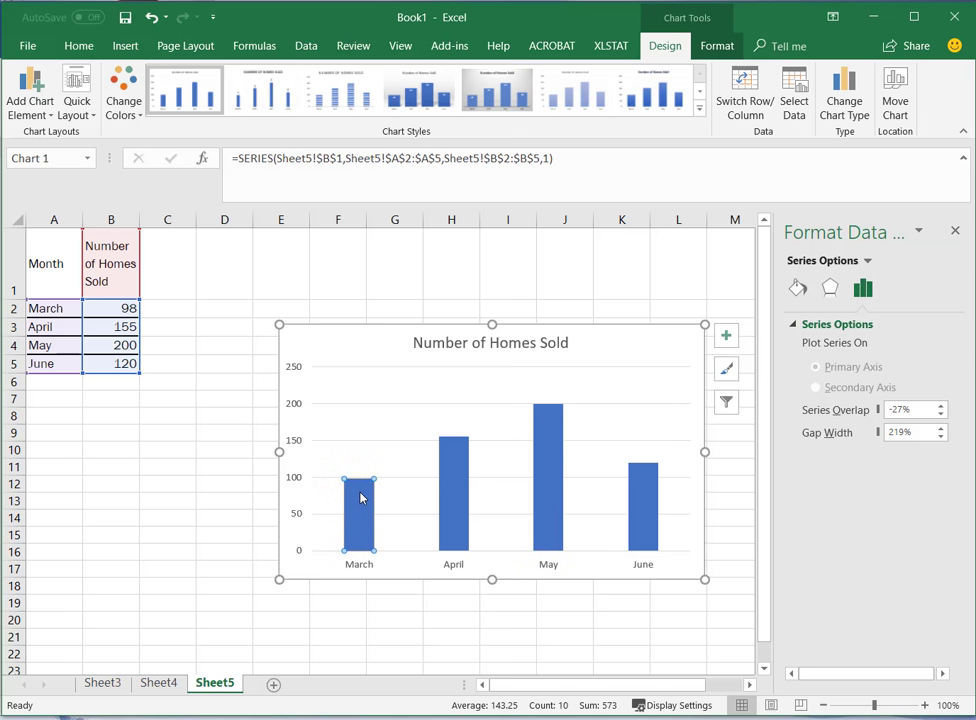
{"action": "left_click", "coordinate": [550, 484]}
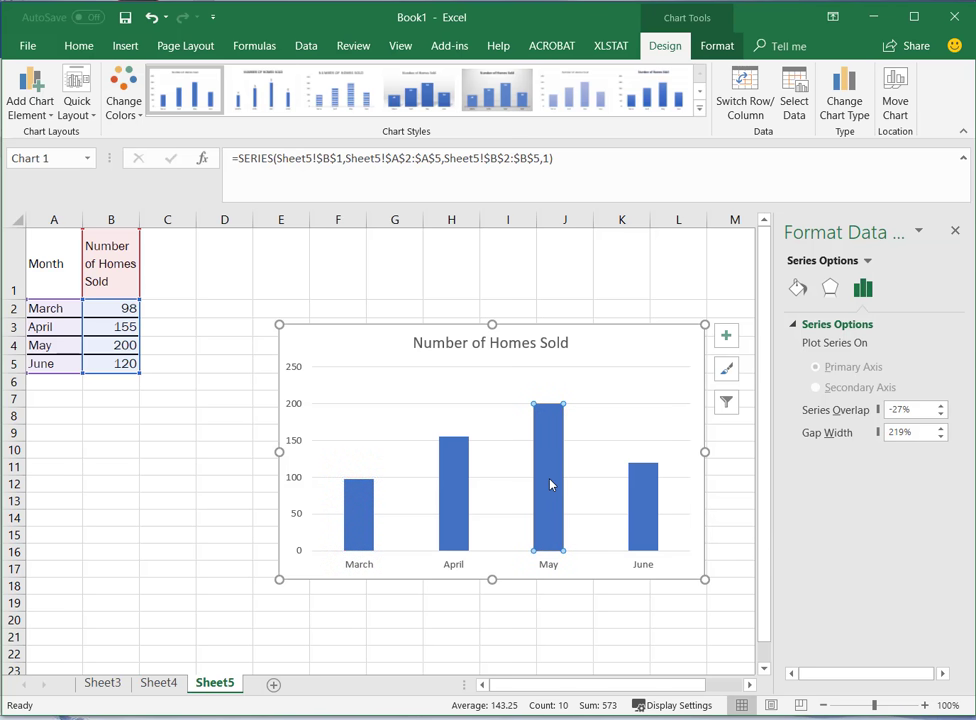
Fill the May column with the house-blue picture from Desktop > house-graphics.
{"action": "left_click", "coordinate": [797, 290]}
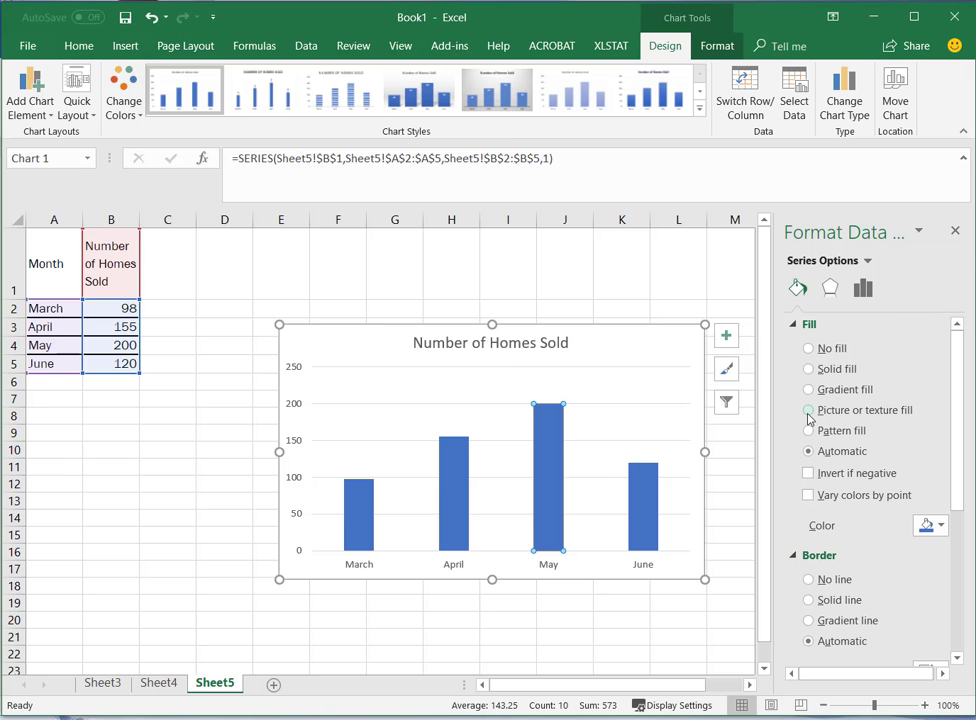
{"action": "left_click", "coordinate": [808, 412]}
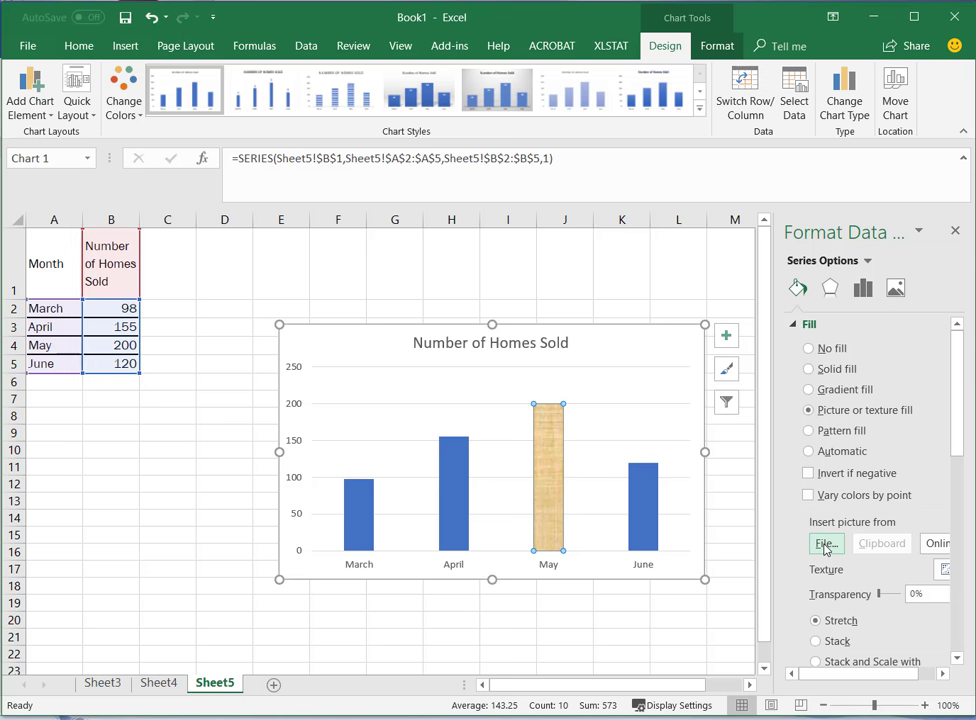
{"action": "left_click", "coordinate": [825, 546]}
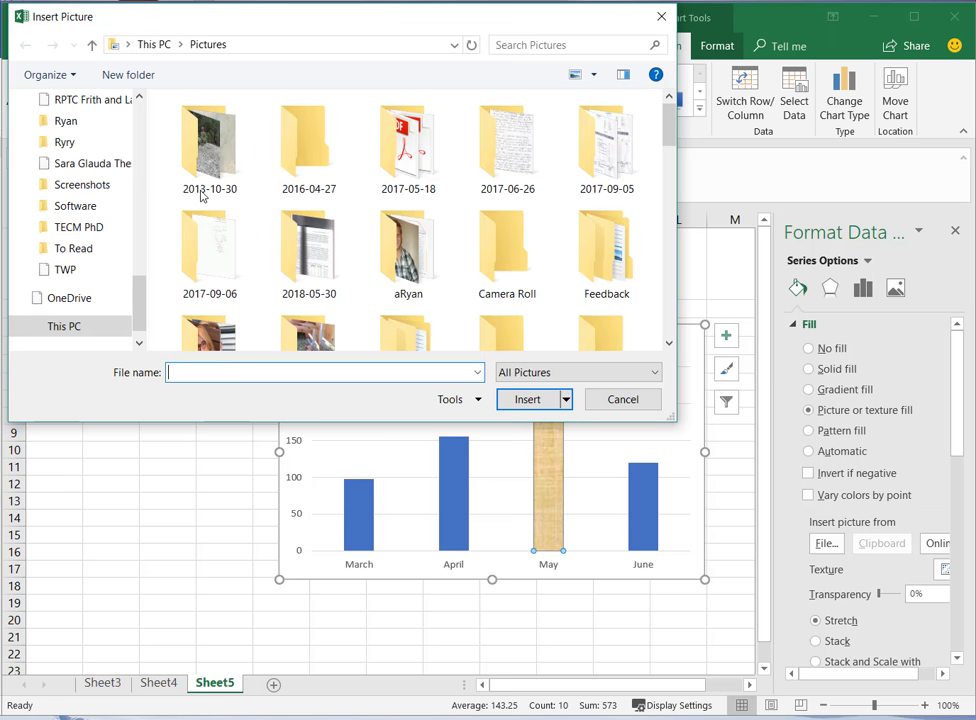
{"action": "scroll", "coordinate": [142, 245], "scroll_direction": "up", "scroll_amount": 10}
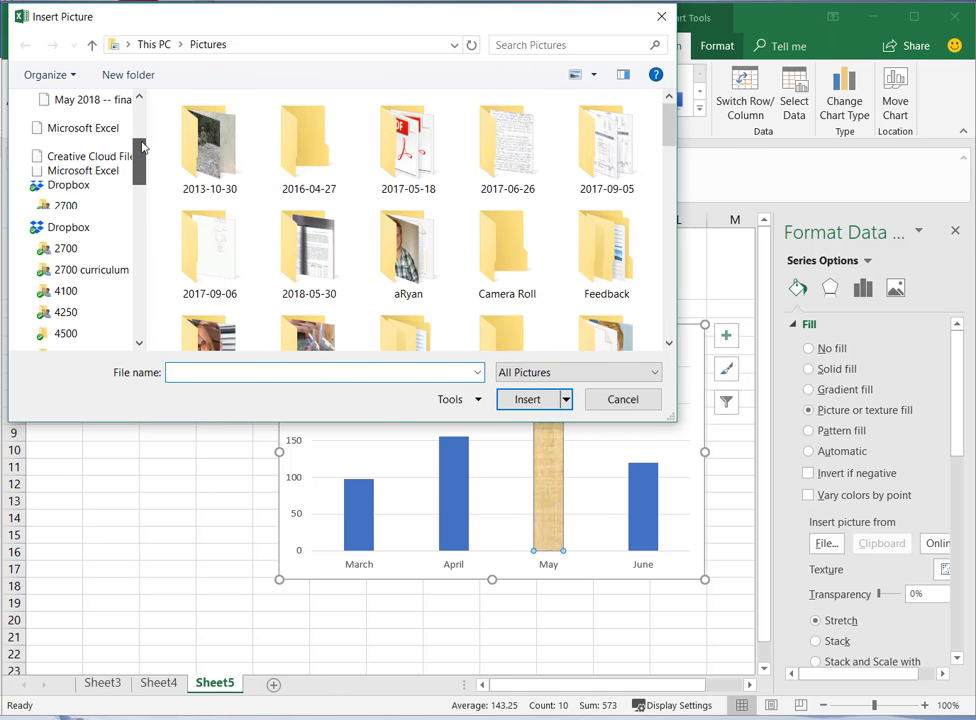
{"action": "scroll", "coordinate": [142, 100], "scroll_direction": "up", "scroll_amount": 5}
{"action": "left_click", "coordinate": [75, 136]}
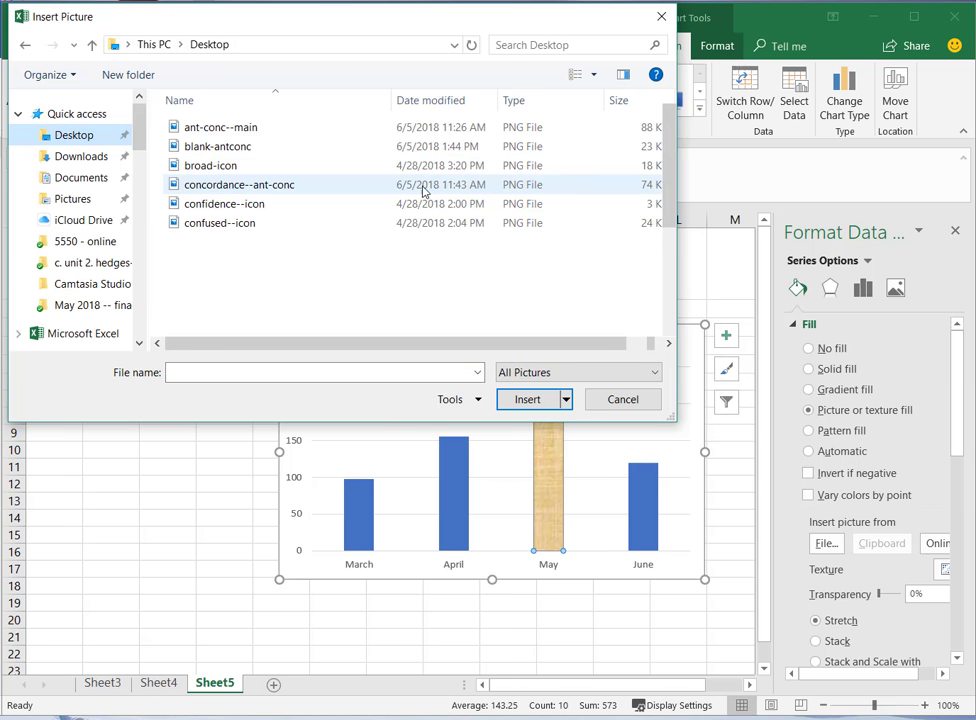
{"action": "double_click", "coordinate": [210, 155]}
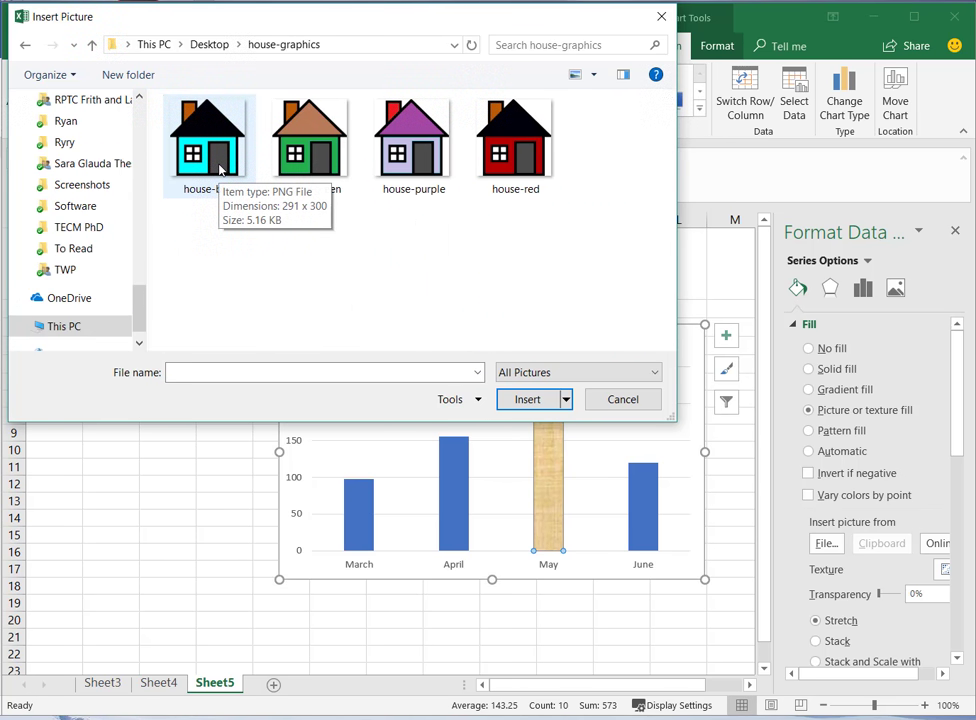
{"action": "double_click", "coordinate": [219, 170]}
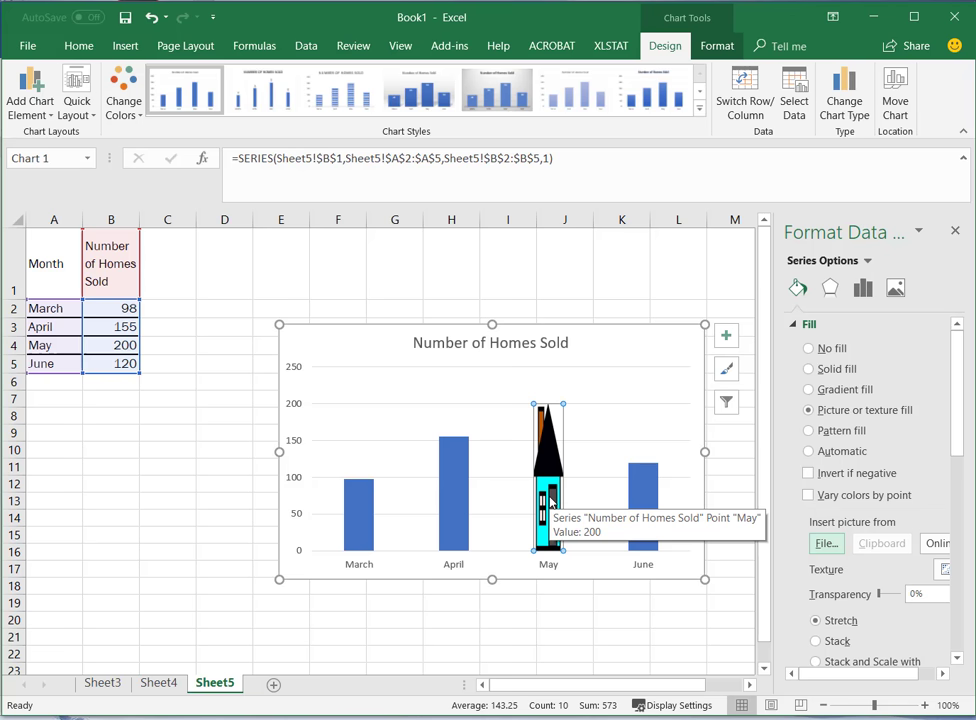
Set the May picture fill to Stack so small blue houses repeat up the column.
{"action": "scroll", "coordinate": [900, 487], "scroll_direction": "down", "scroll_amount": 4}
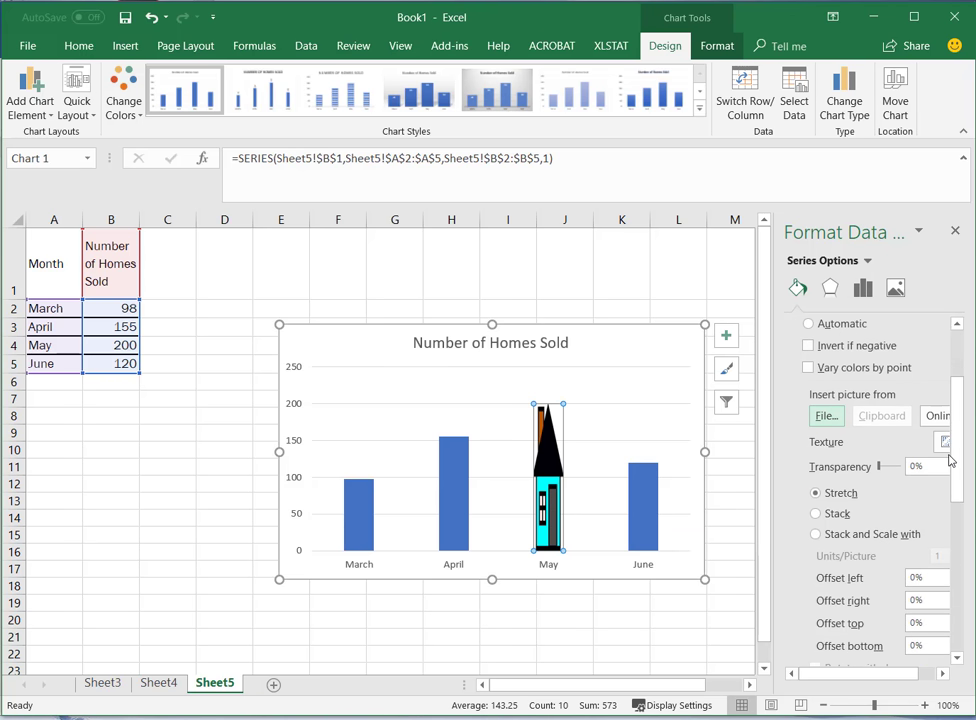
{"action": "scroll", "coordinate": [958, 497], "scroll_direction": "down", "scroll_amount": 3}
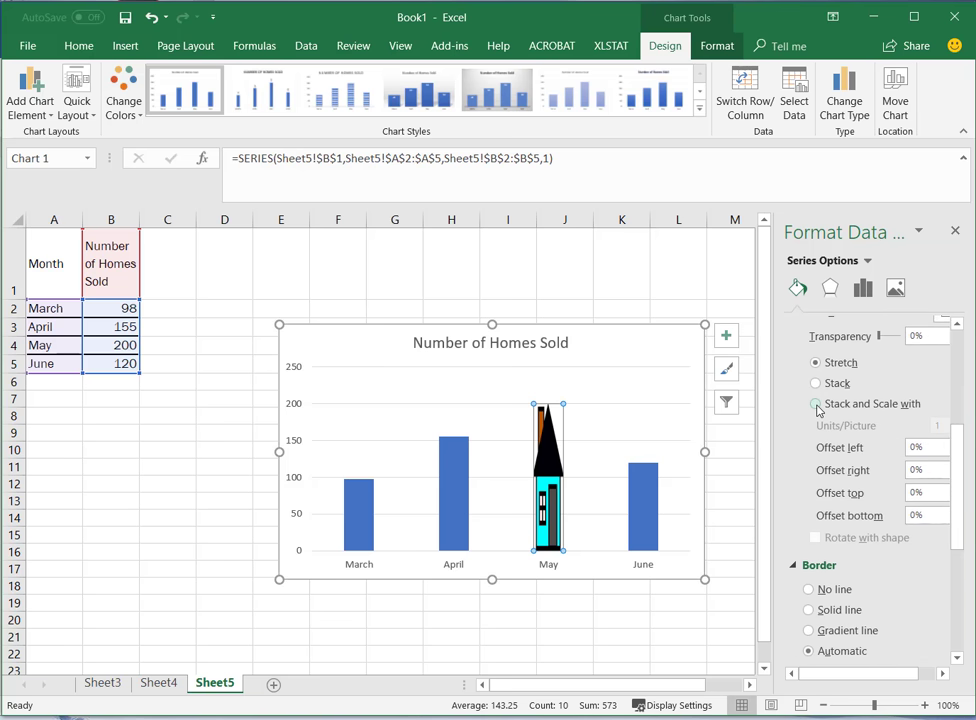
{"action": "left_click", "coordinate": [816, 405]}
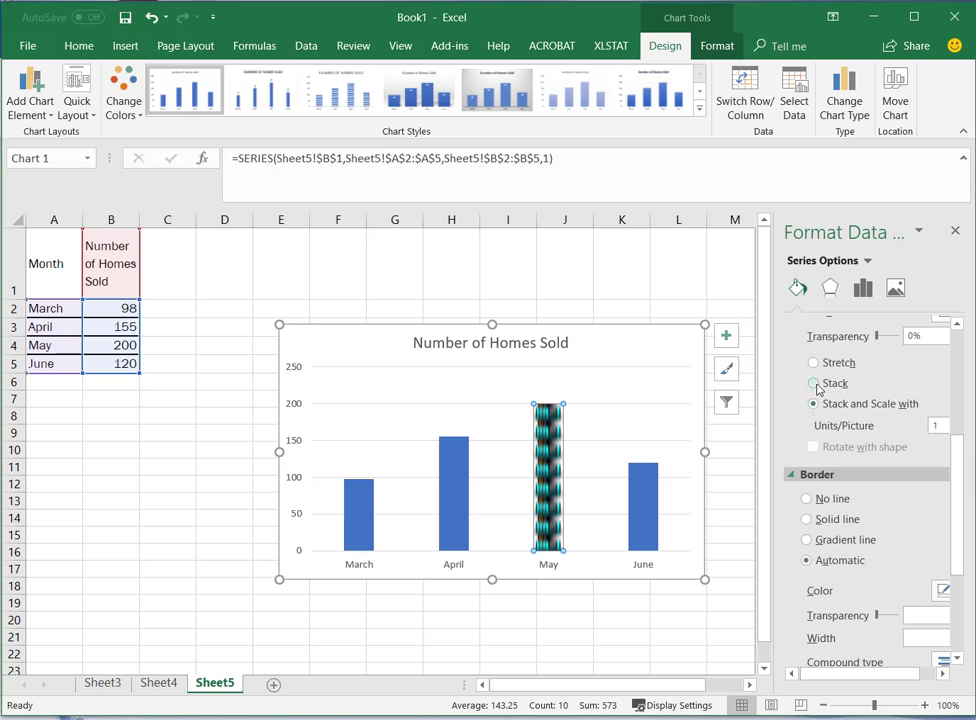
{"action": "left_click", "coordinate": [815, 386]}
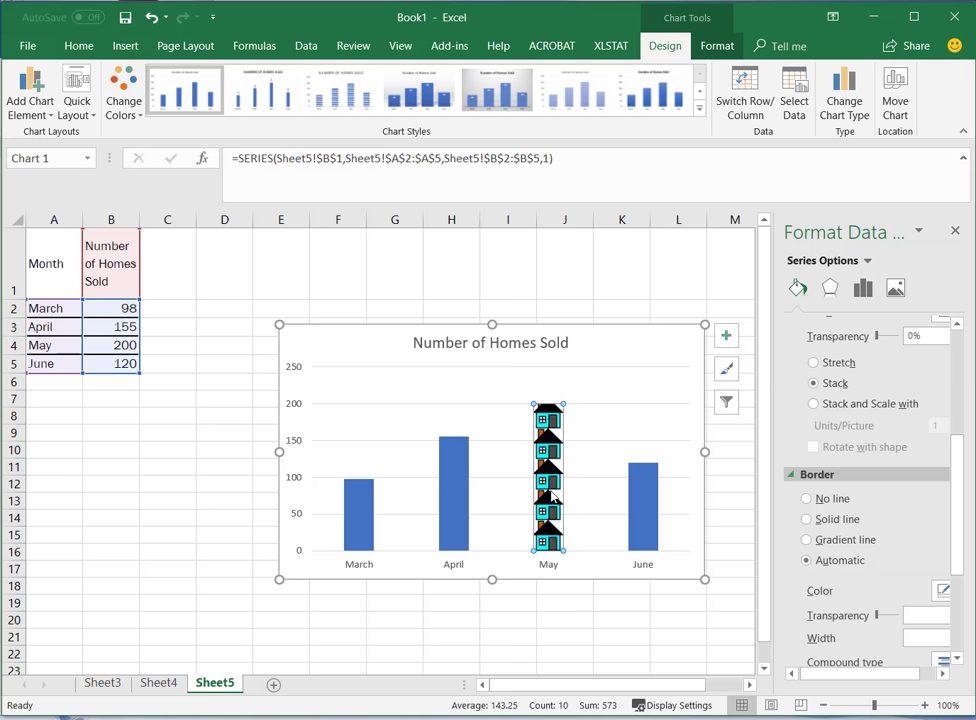
{"action": "mouse_move", "coordinate": [551, 496]}
Fill the March column with the house-green picture, set to Stack.
{"action": "left_click", "coordinate": [354, 528]}
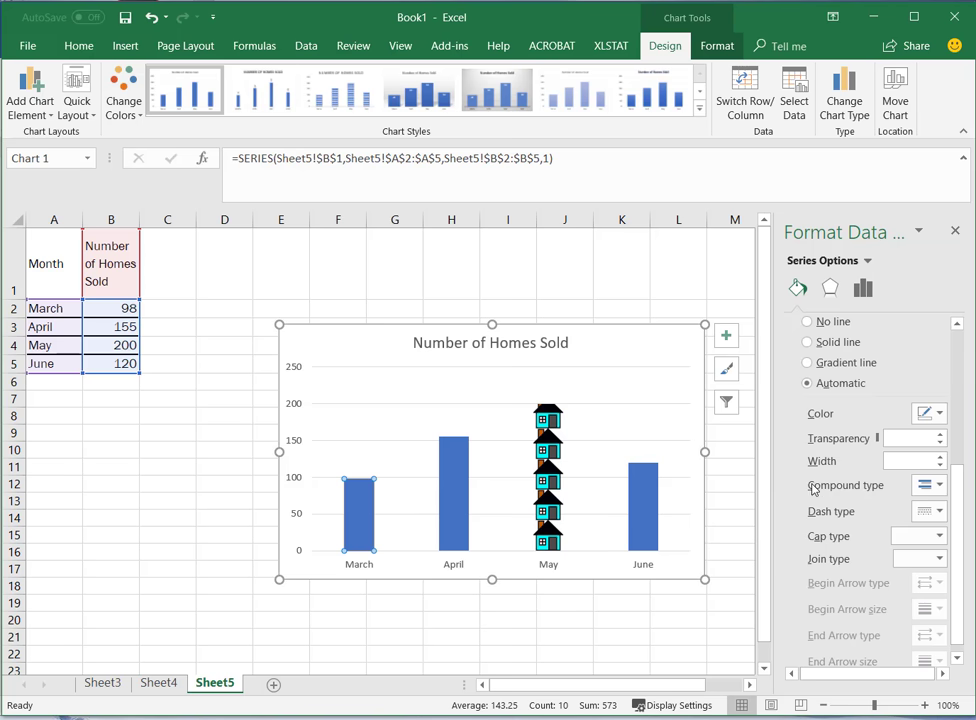
{"action": "scroll", "coordinate": [817, 487], "scroll_direction": "up", "scroll_amount": 3}
{"action": "scroll", "coordinate": [817, 487], "scroll_direction": "up", "scroll_amount": 3}
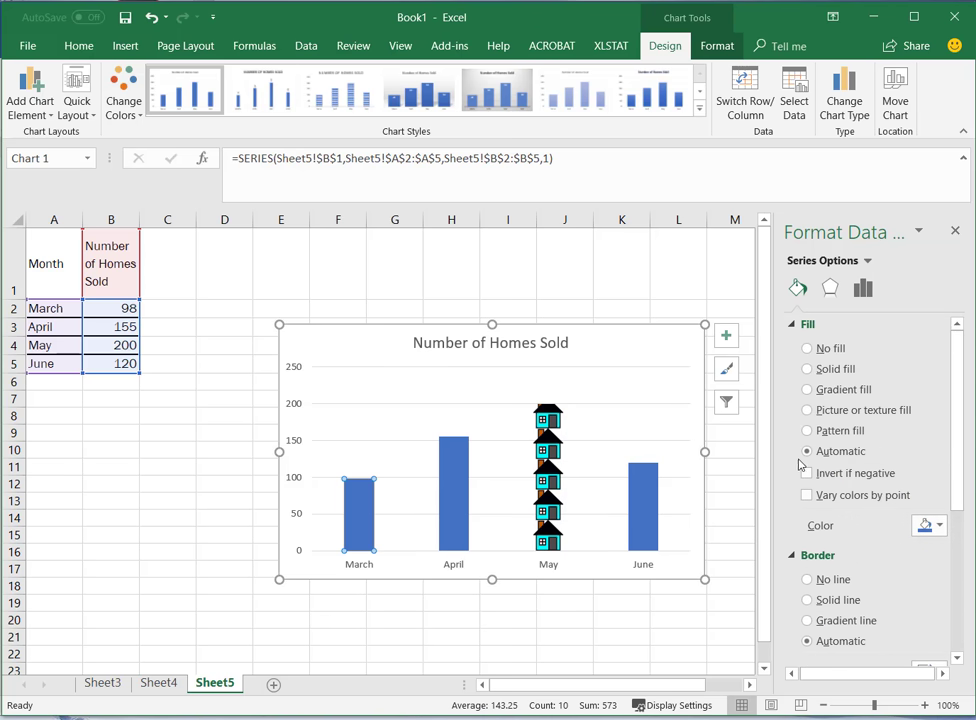
{"action": "left_click", "coordinate": [809, 412]}
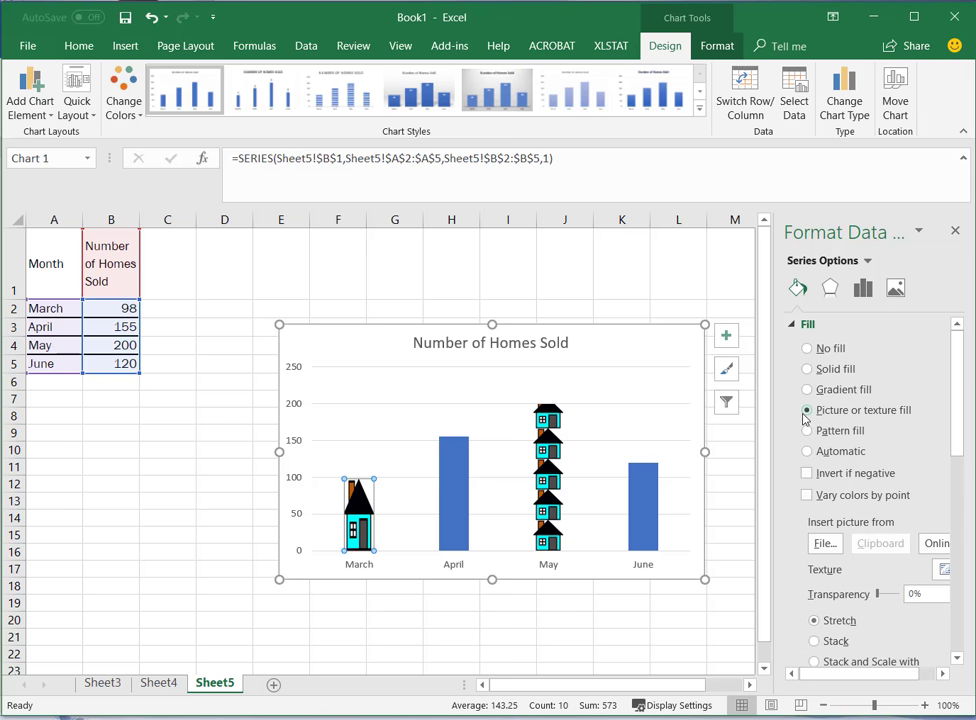
{"action": "left_click", "coordinate": [824, 544]}
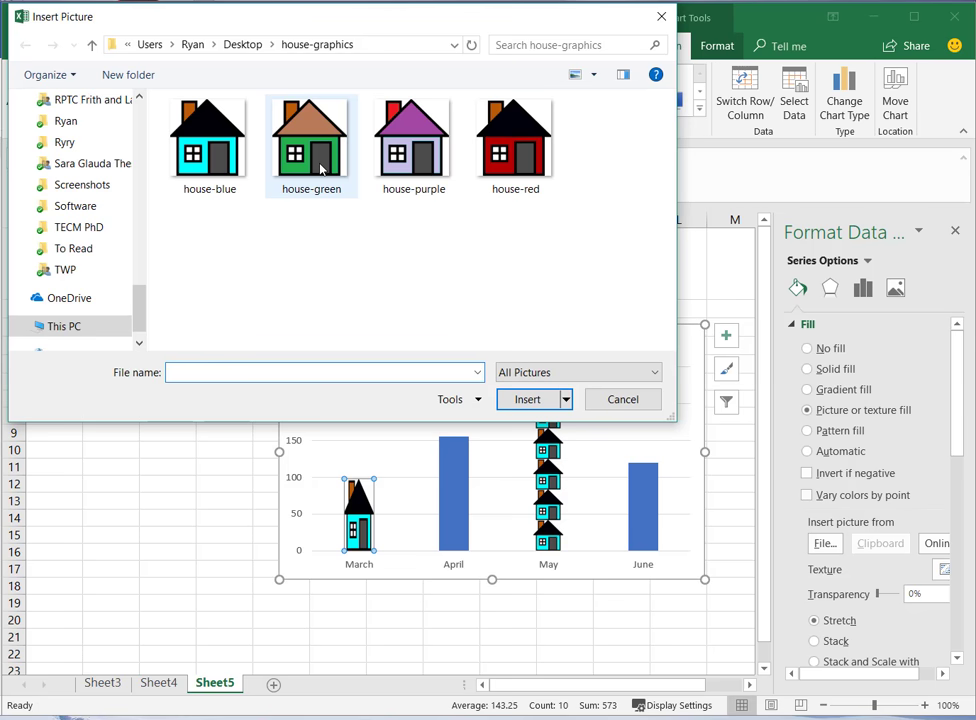
{"action": "double_click", "coordinate": [322, 160]}
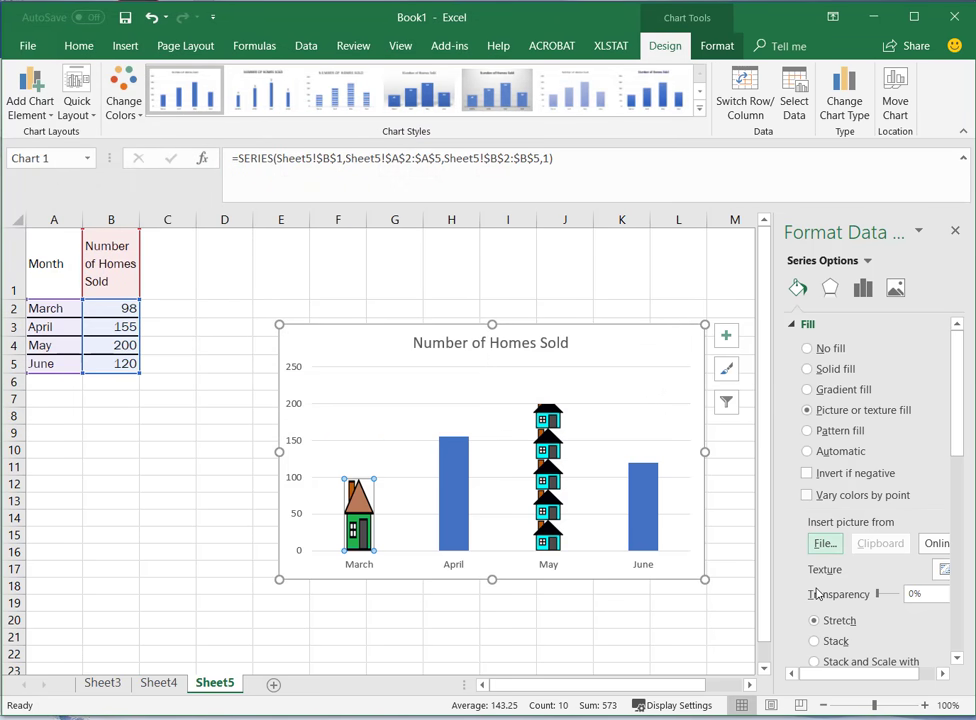
{"action": "left_click", "coordinate": [815, 642]}
{"action": "scroll", "coordinate": [818, 646], "scroll_direction": "down", "scroll_amount": 1}
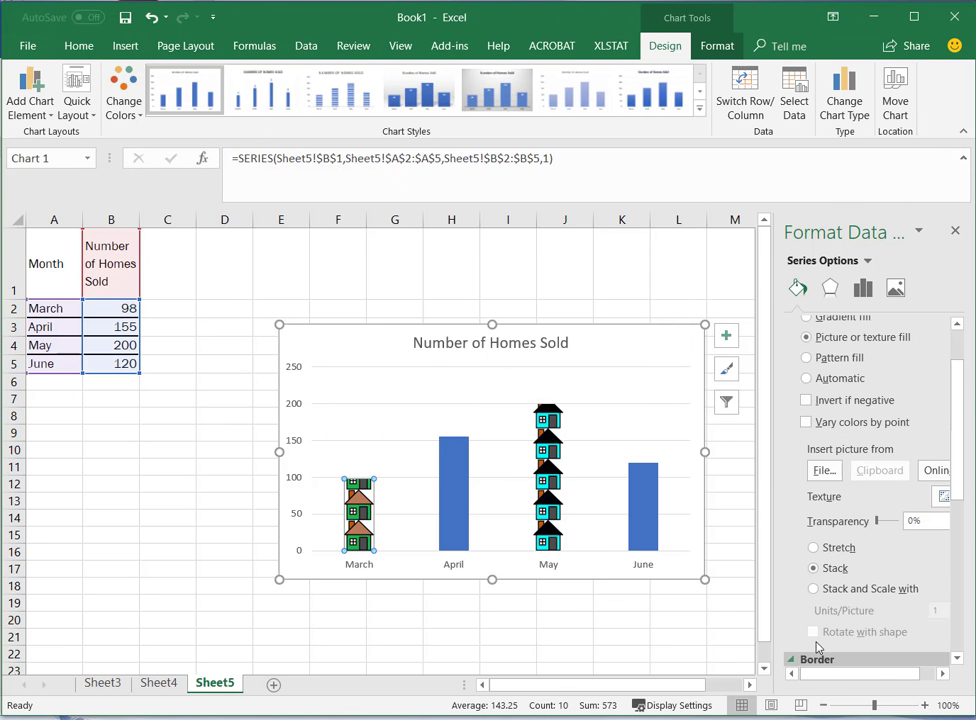
Fill the April column with the house-purple picture, set to Stack.
{"action": "left_click", "coordinate": [452, 486]}
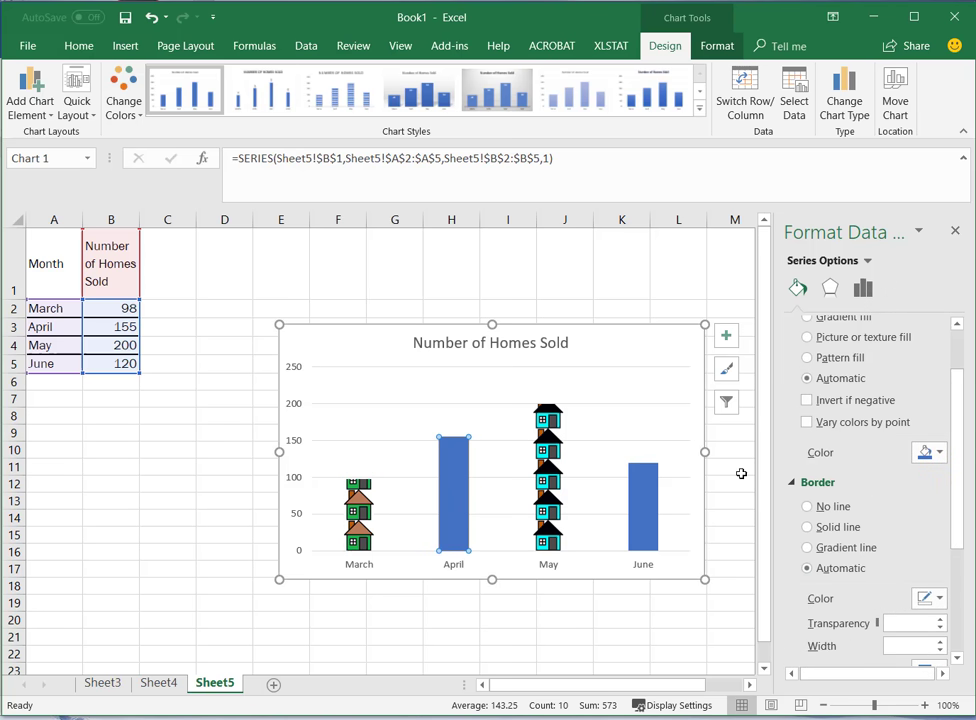
{"action": "scroll", "coordinate": [810, 400], "scroll_direction": "up", "scroll_amount": 1}
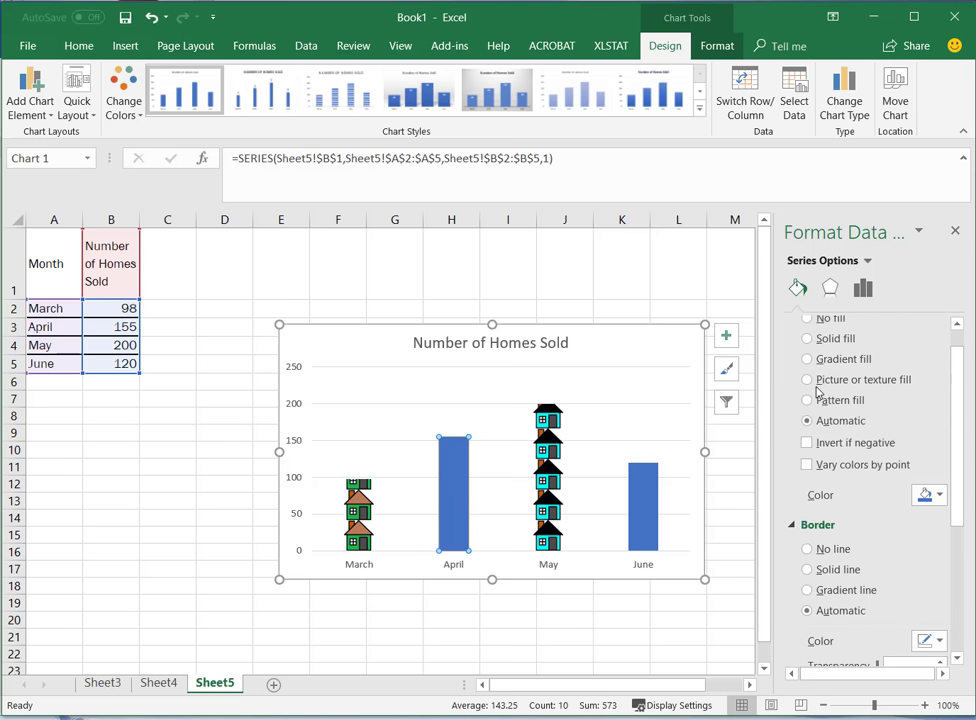
{"action": "left_click", "coordinate": [810, 382]}
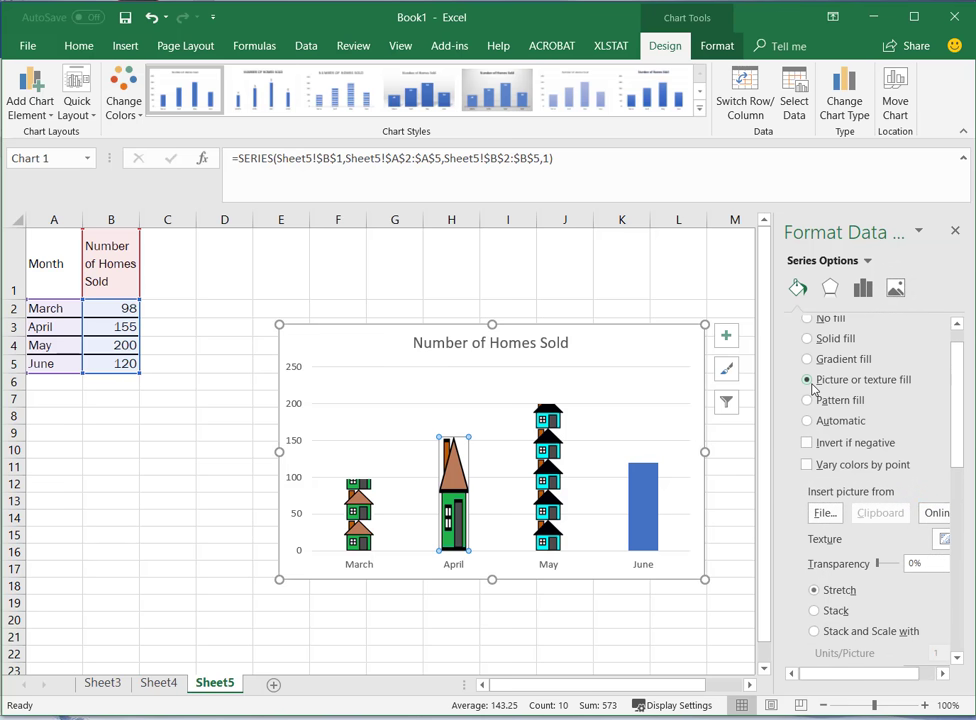
{"action": "left_click", "coordinate": [824, 513]}
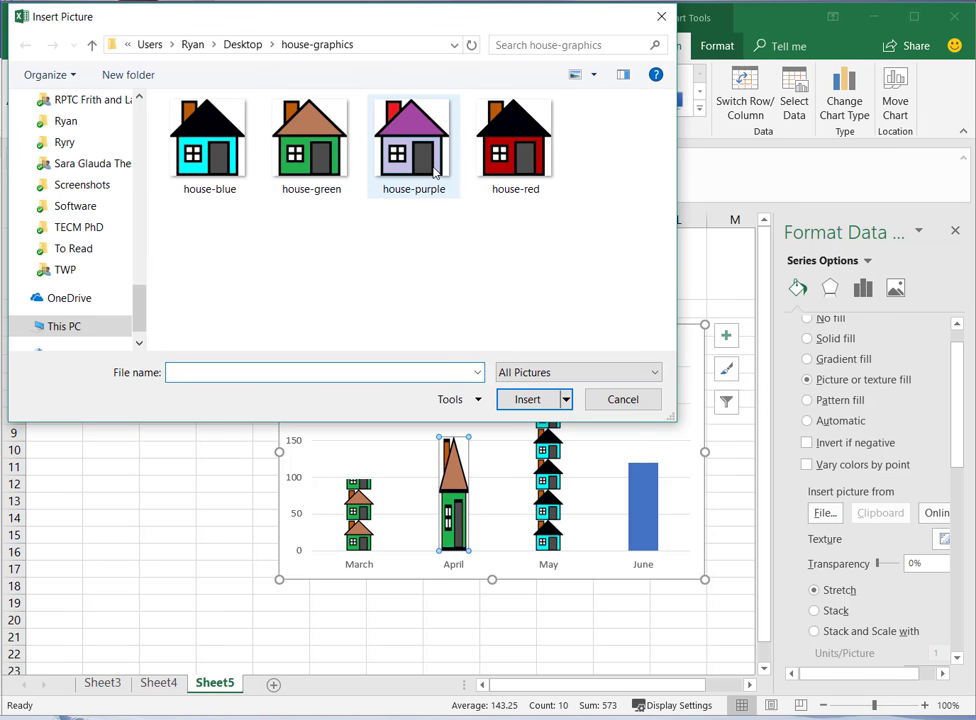
{"action": "double_click", "coordinate": [434, 172]}
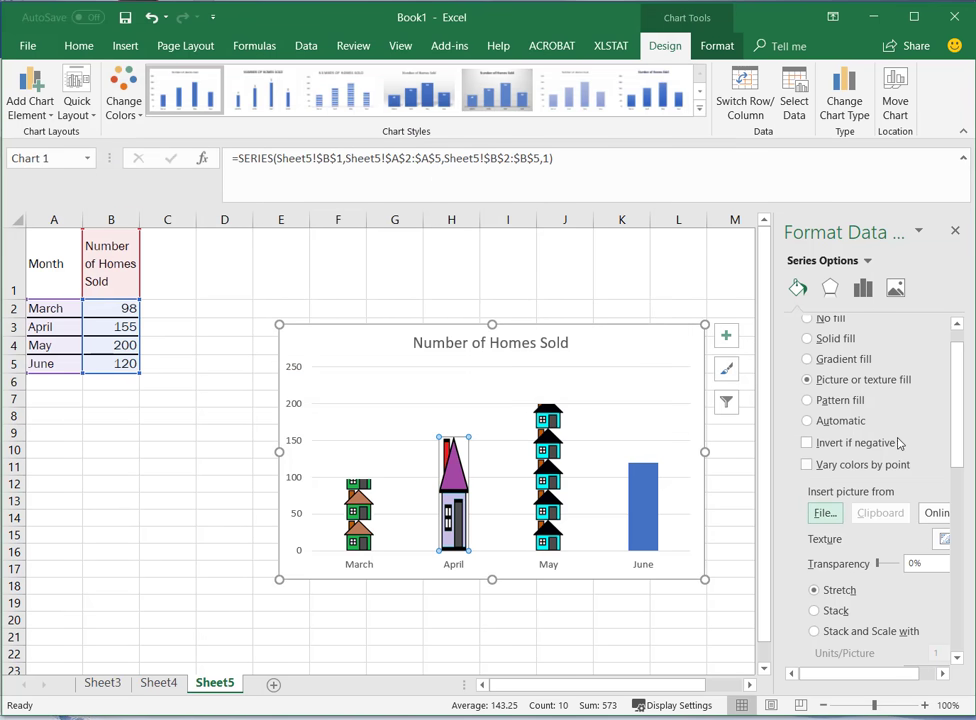
{"action": "scroll", "coordinate": [955, 420], "scroll_direction": "down", "scroll_amount": 3}
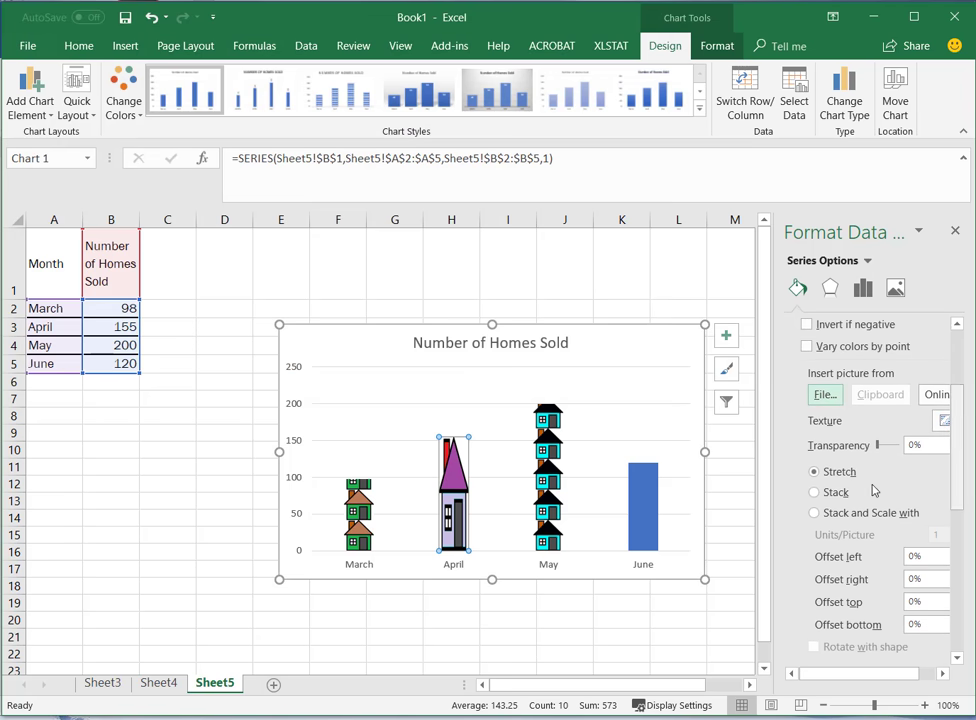
{"action": "left_click", "coordinate": [813, 492]}
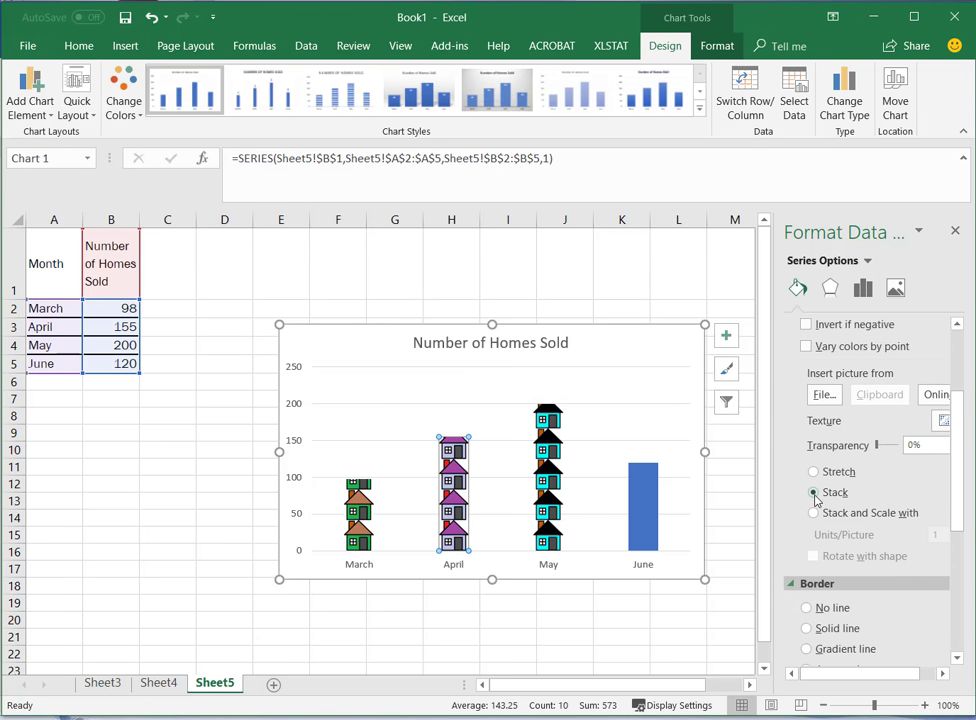
Fill the June column with the house-red picture set to Stack, then deselect the chart.
{"action": "left_click", "coordinate": [640, 503]}
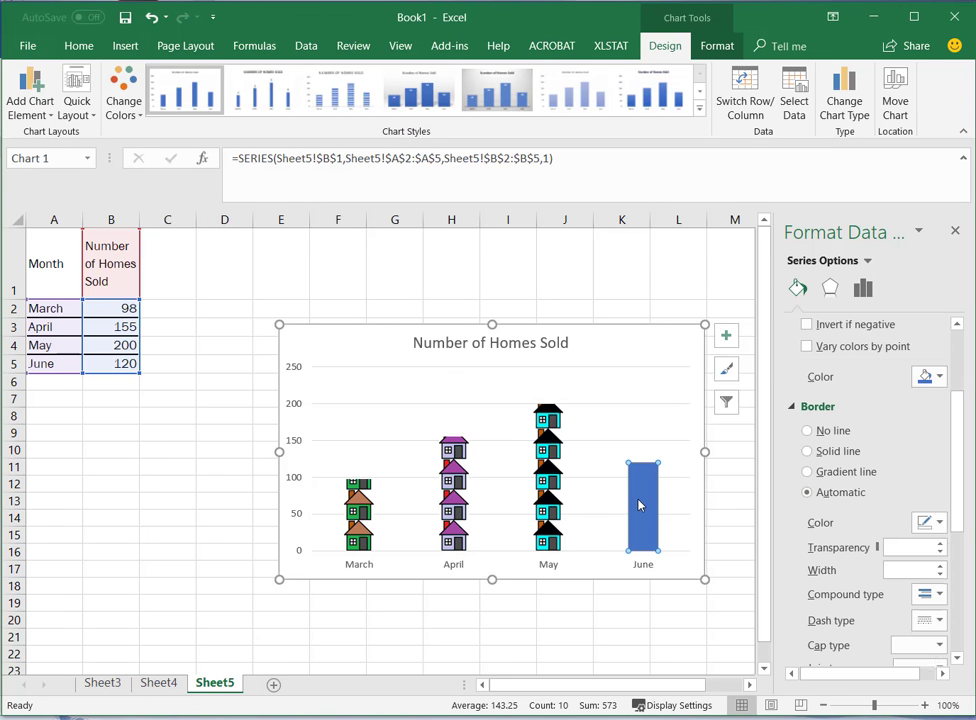
{"action": "left_click_drag", "start_coordinate": [958, 502], "coordinate": [956, 425]}
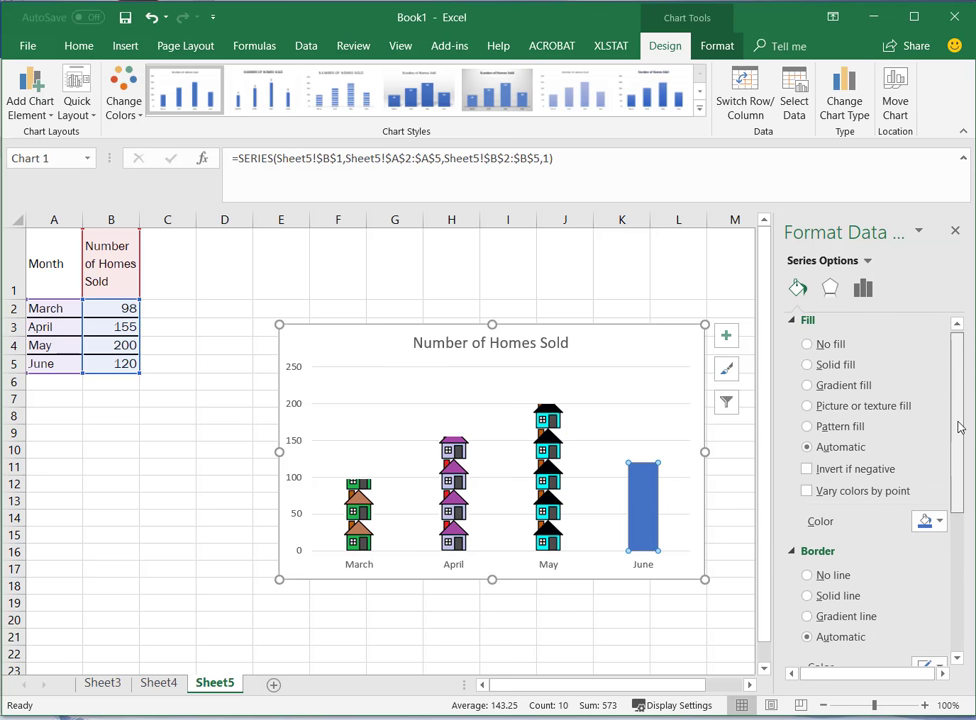
{"action": "left_click", "coordinate": [808, 406]}
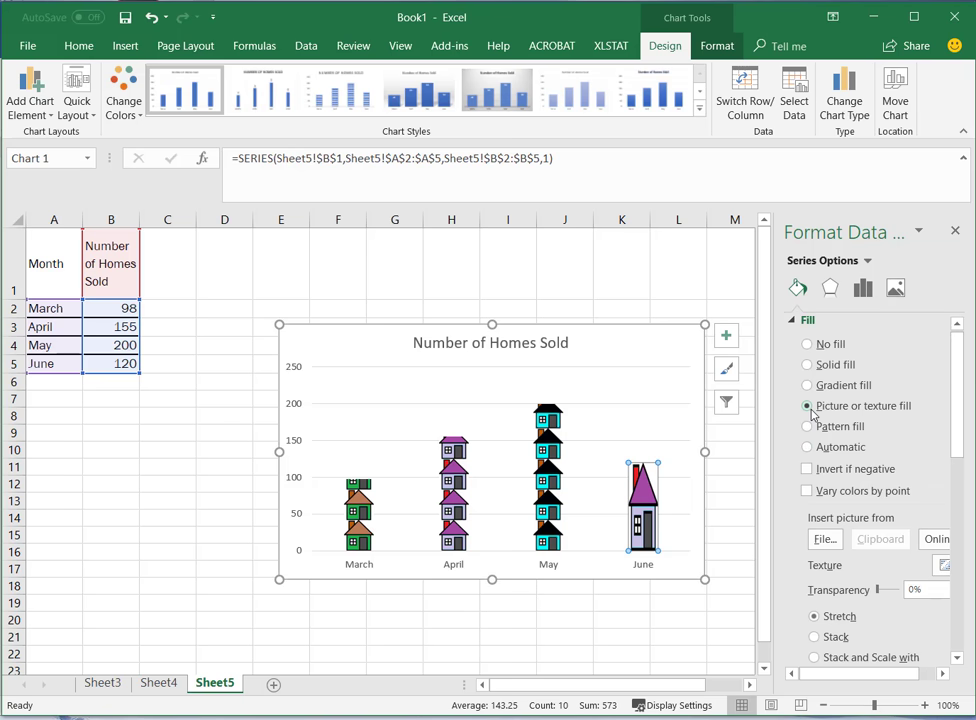
{"action": "left_click", "coordinate": [822, 540]}
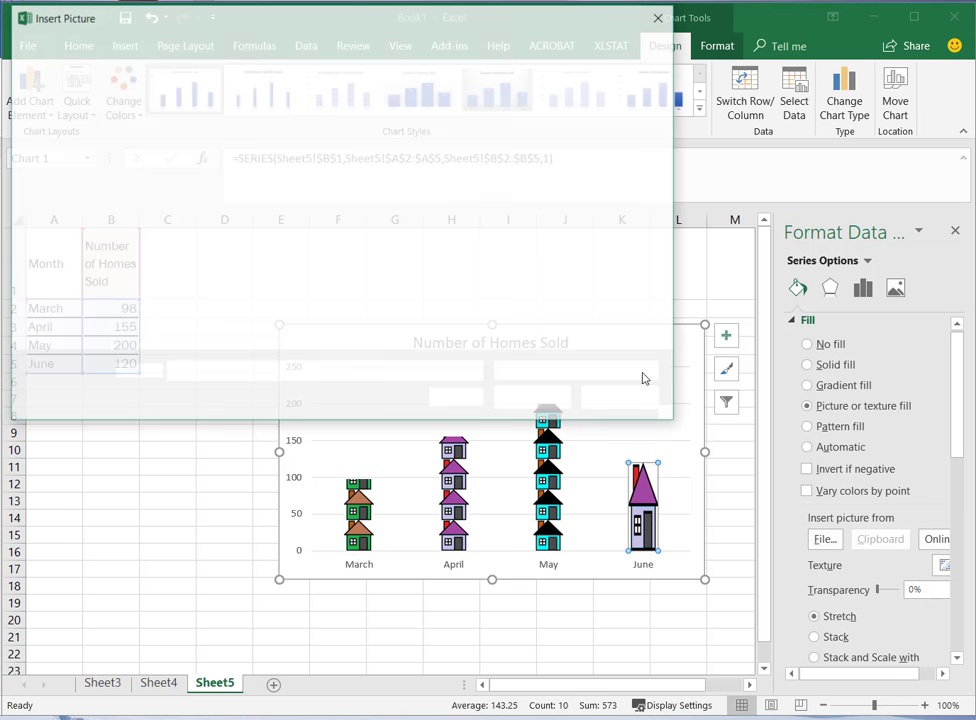
{"action": "double_click", "coordinate": [515, 165]}
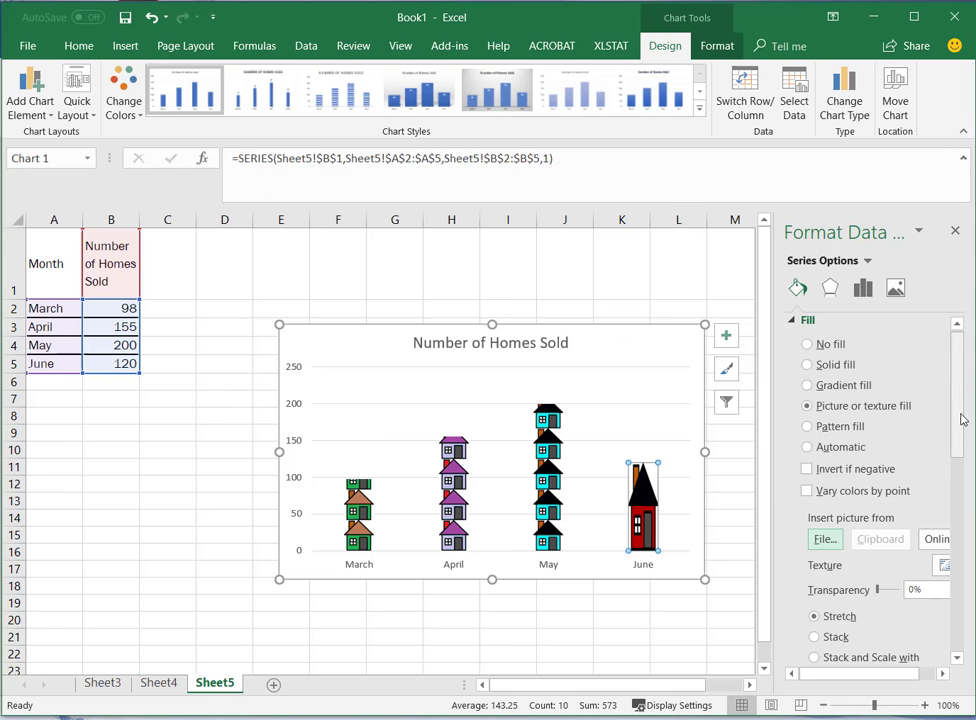
{"action": "scroll", "coordinate": [871, 478], "scroll_direction": "down", "scroll_amount": 3}
{"action": "left_click", "coordinate": [814, 474]}
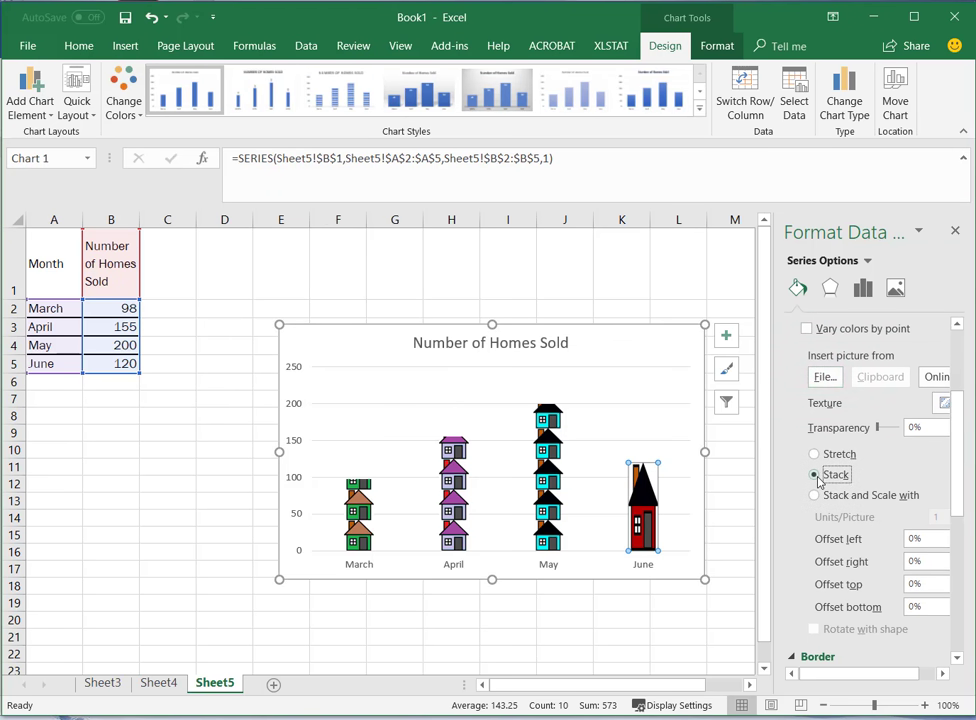
{"action": "left_click", "coordinate": [215, 415]}
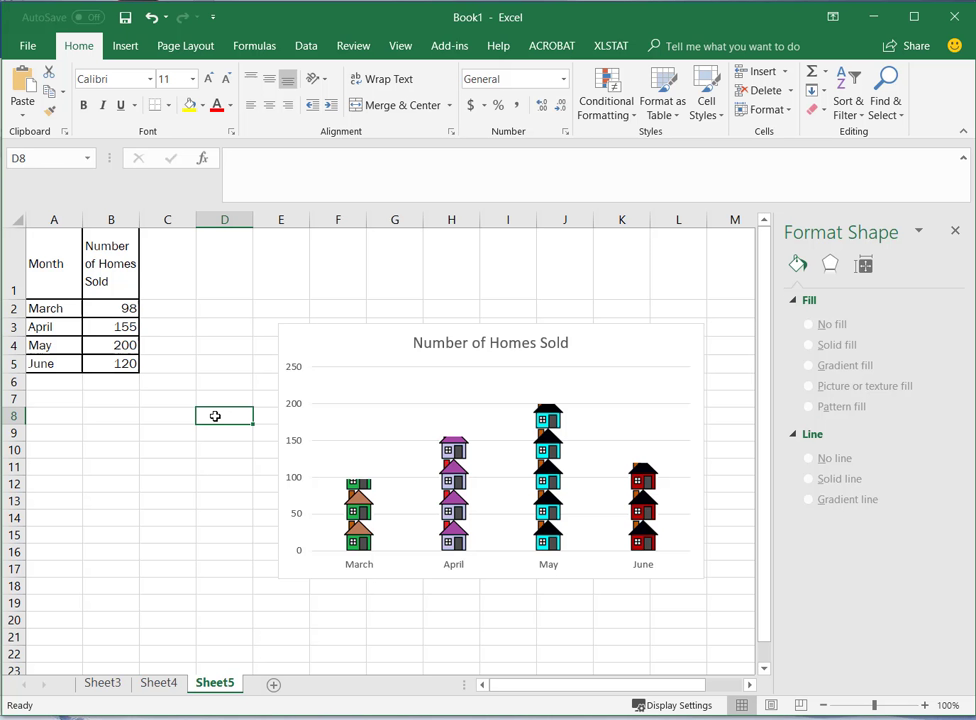
Select the whole Number of Homes Sold chart area.
{"action": "left_click", "coordinate": [337, 334]}
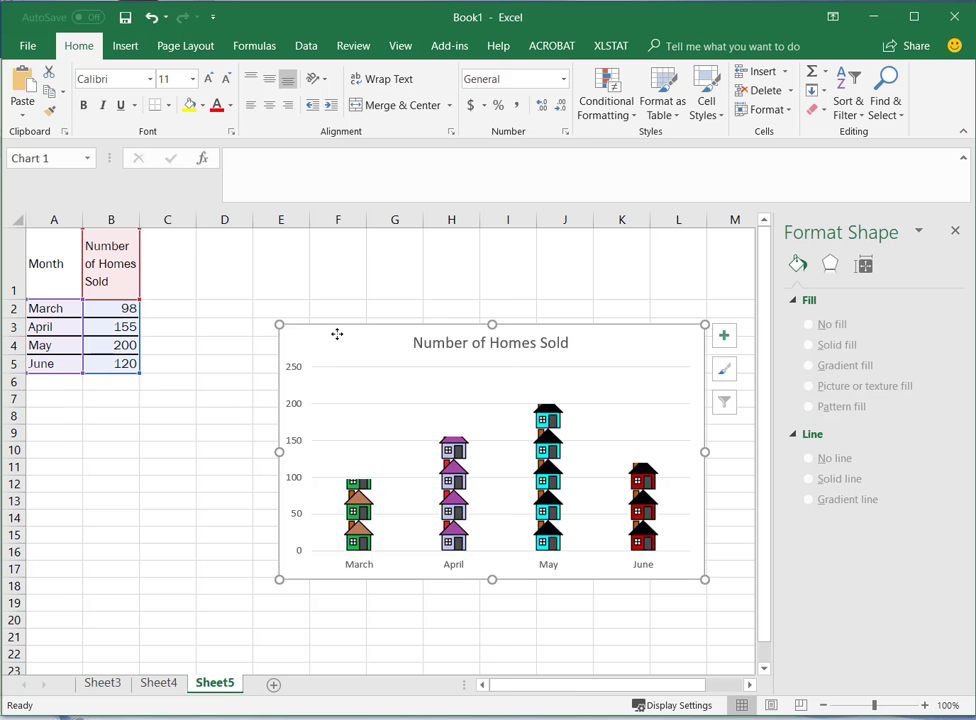